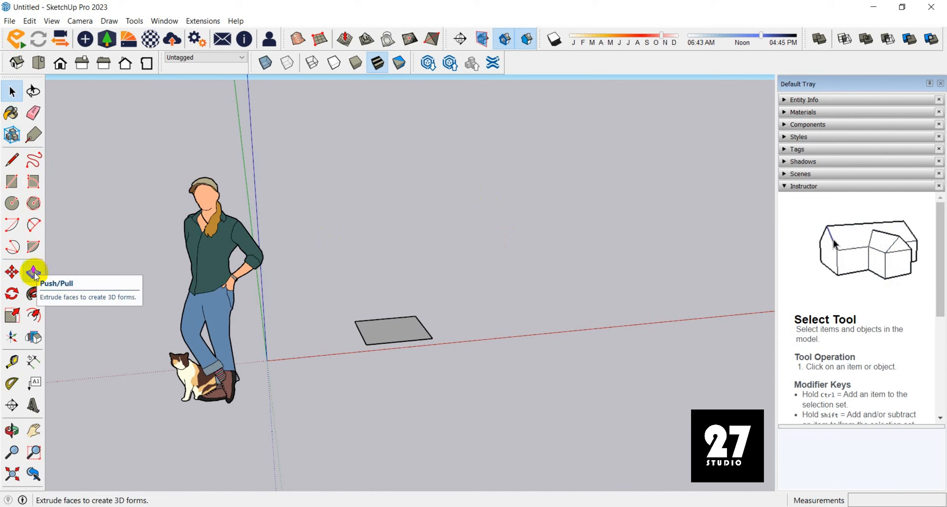
Step: Push/Pull the flat rectangle upward into a box about 1' 7" tall
{"action": "left_click", "coordinate": [34, 273]}
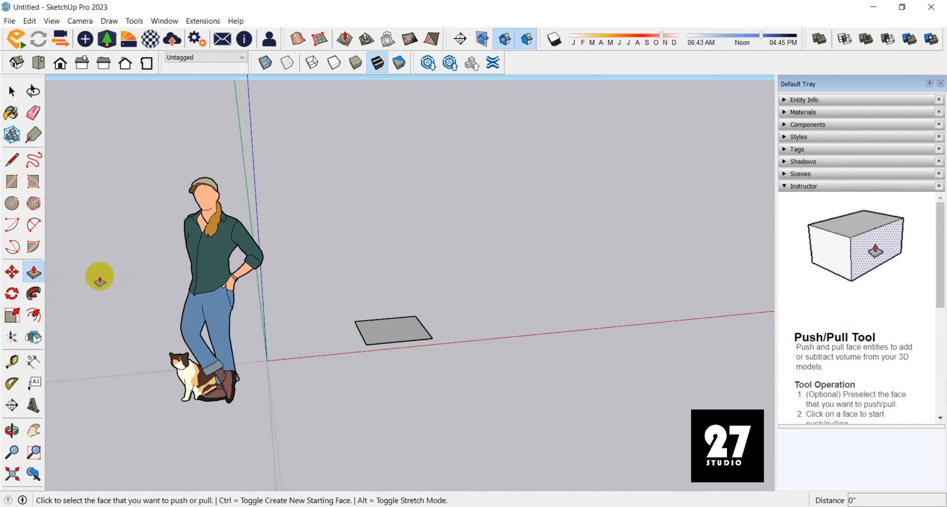
{"action": "key", "text": "space"}
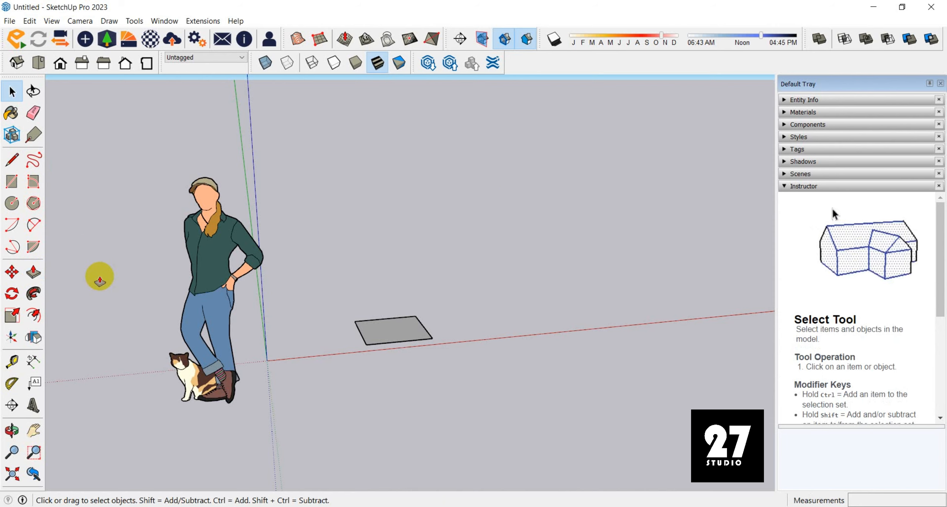
{"action": "key", "text": "p"}
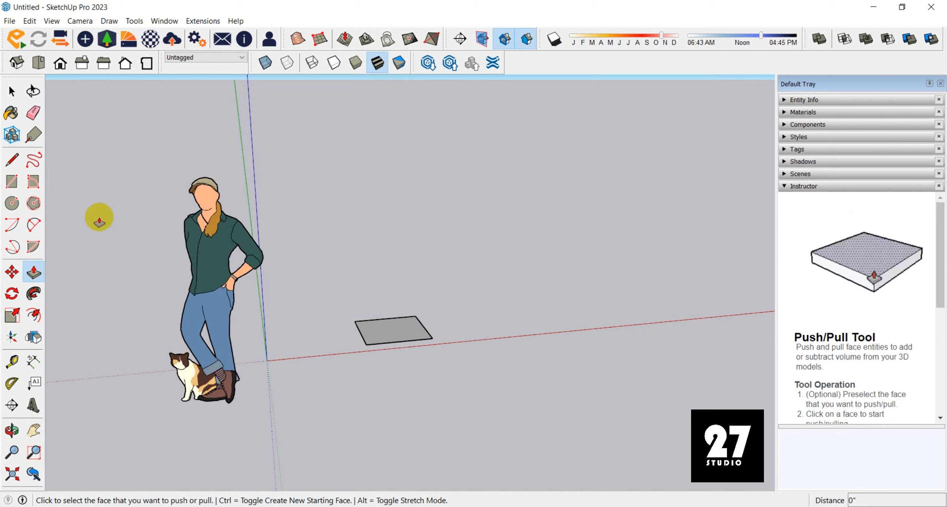
{"action": "scroll", "coordinate": [99, 222], "scroll_direction": "down", "scroll_amount": 2}
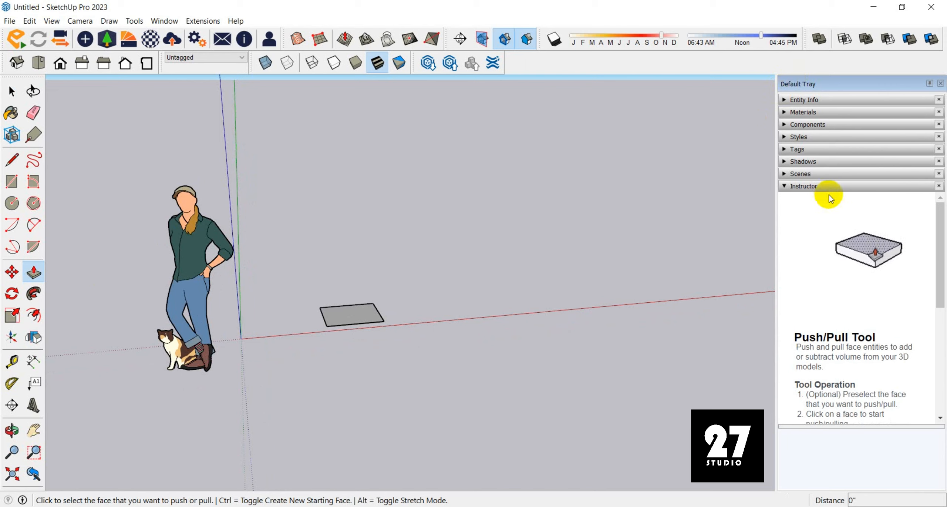
{"action": "mouse_move", "coordinate": [940, 295]}
{"action": "left_mouse_down"}
{"action": "mouse_move", "coordinate": [944, 410]}
{"action": "mouse_move", "coordinate": [938, 278]}
{"action": "left_mouse_up"}
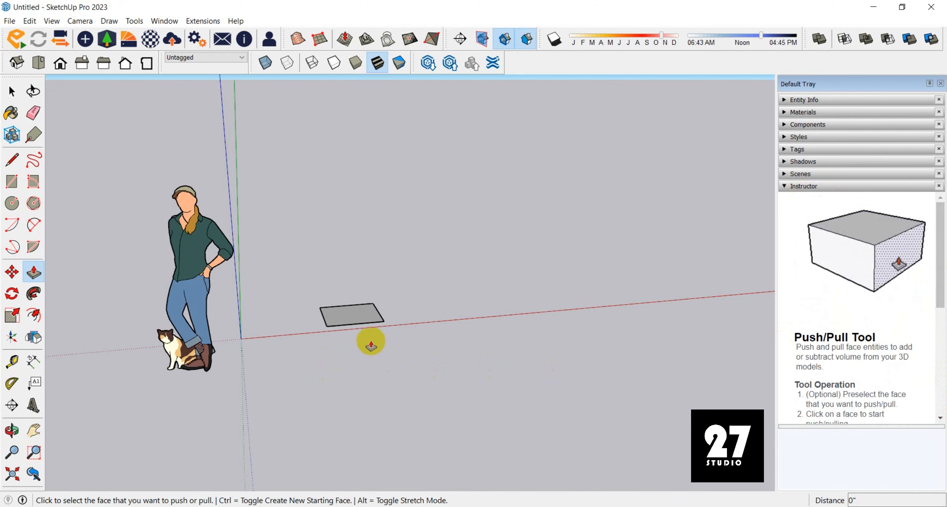
{"action": "middle_click_drag", "start_coordinate": [370, 346], "coordinate": [346, 404]}
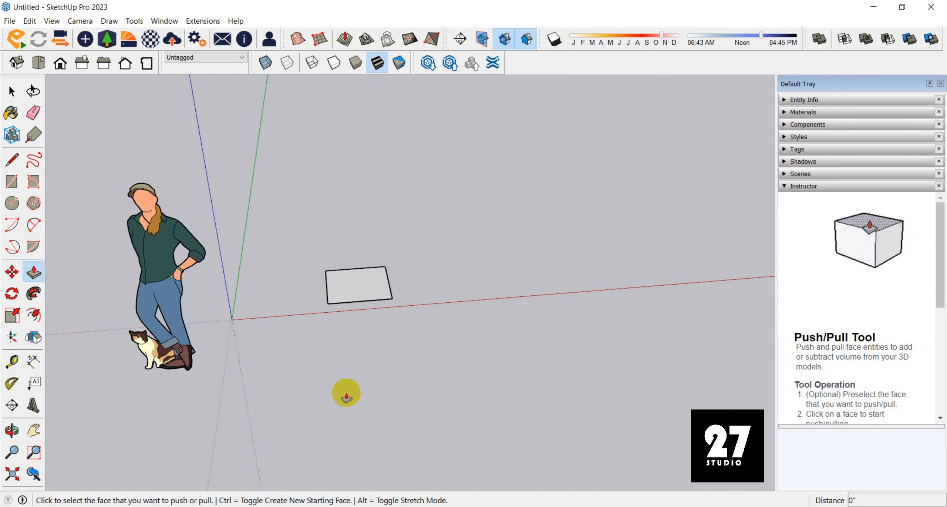
{"action": "scroll", "coordinate": [346, 396], "scroll_direction": "up", "scroll_amount": 8}
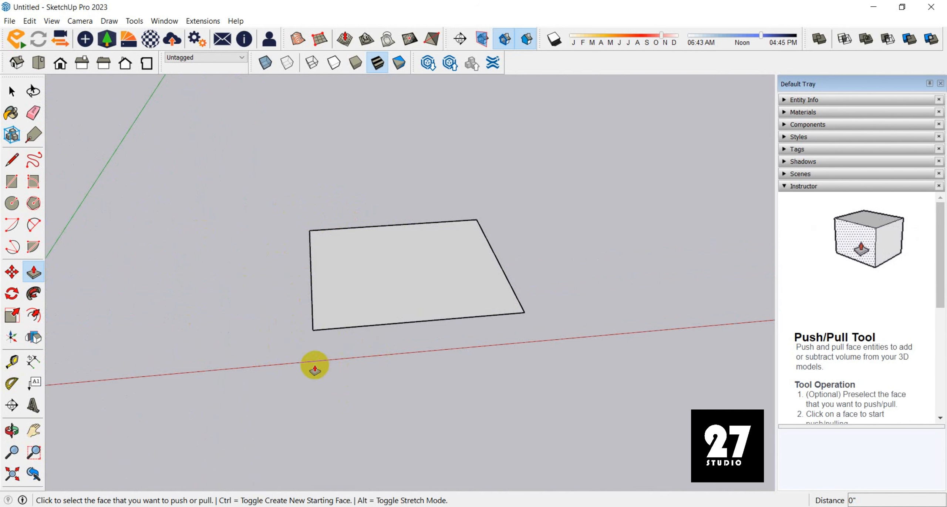
{"action": "scroll", "coordinate": [270, 244], "scroll_direction": "down", "scroll_amount": 1}
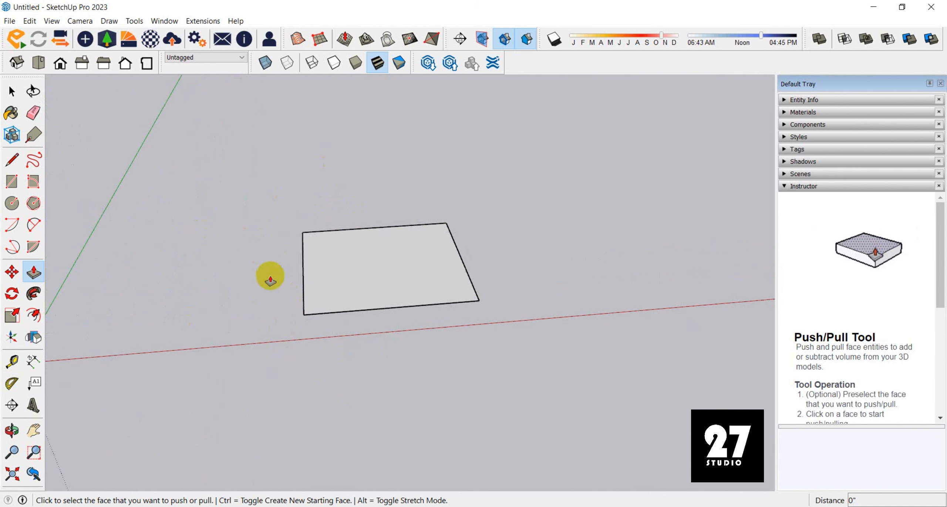
{"action": "left_click", "coordinate": [344, 273]}
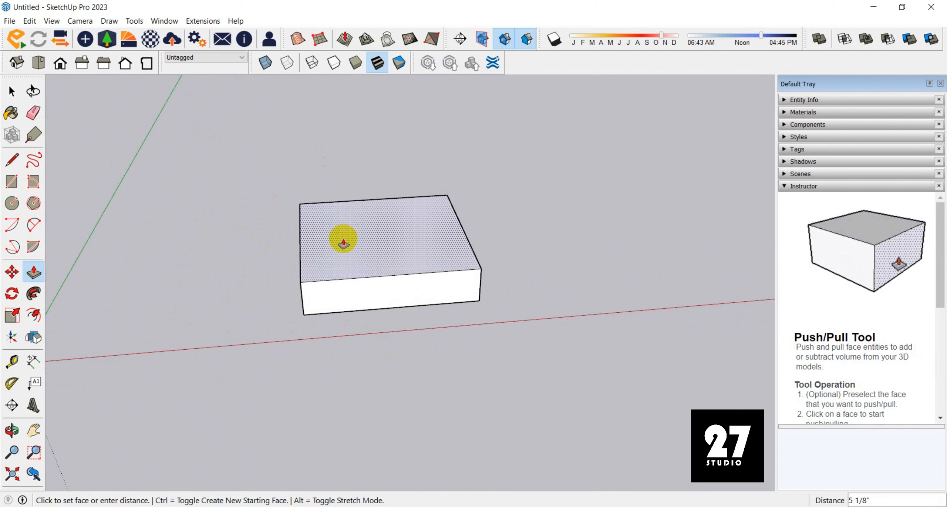
{"action": "scroll", "coordinate": [334, 228], "scroll_direction": "down", "scroll_amount": 2}
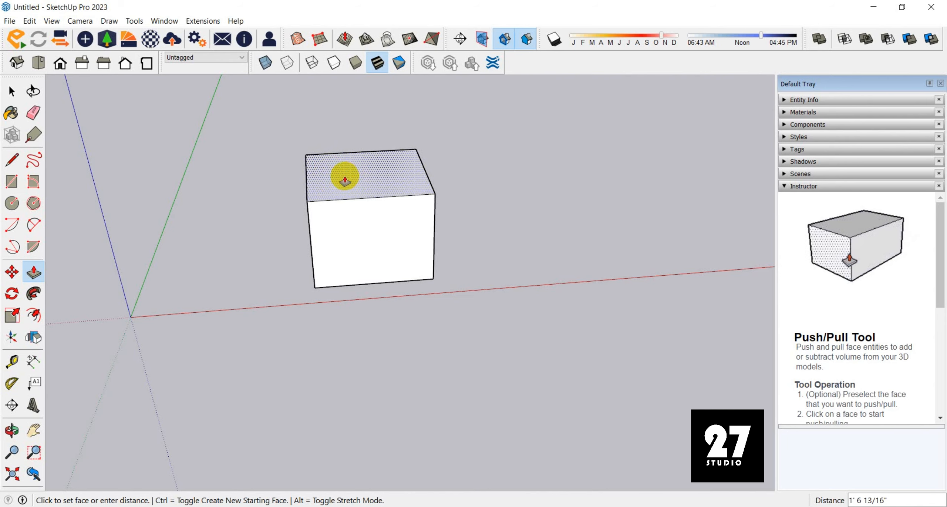
{"action": "left_click", "coordinate": [345, 177]}
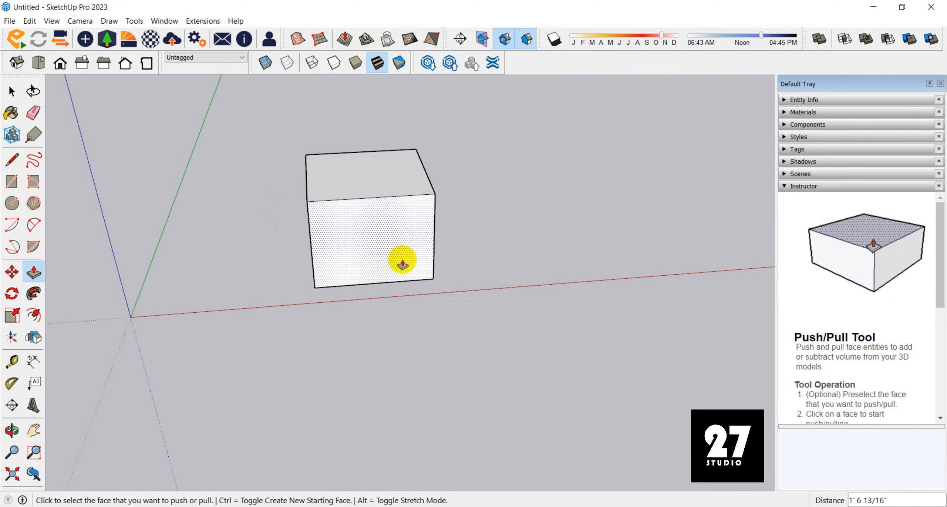
Step: Draw a second rectangle of about 2' by 2' on the ground beside the box, along the red axis
{"action": "middle_click_drag", "start_coordinate": [402, 260], "coordinate": [395, 281]}
{"action": "scroll", "coordinate": [300, 317], "scroll_direction": "up", "scroll_amount": 2}
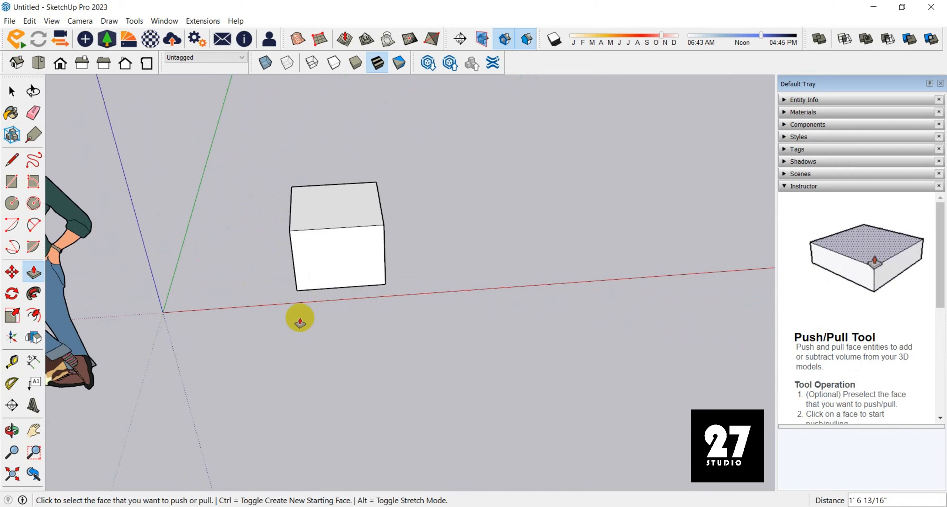
{"action": "middle_click_drag", "start_coordinate": [366, 313], "coordinate": [334, 305]}
{"action": "key", "text": "space"}
{"action": "scroll", "coordinate": [424, 282], "scroll_direction": "up", "scroll_amount": 2}
{"action": "key", "text": "r"}
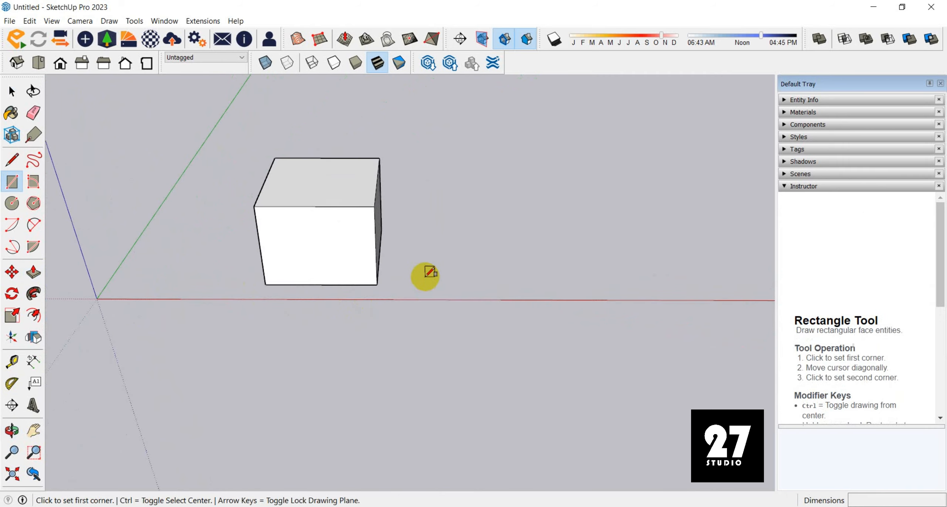
{"action": "left_click", "coordinate": [398, 283]}
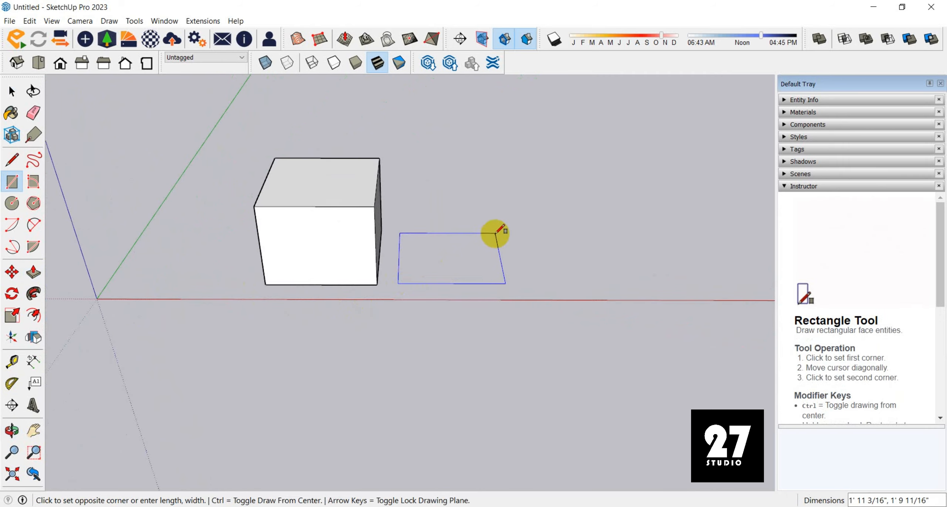
{"action": "left_click", "coordinate": [495, 227]}
{"action": "key", "text": "space"}
Step: Push/Pull the second rectangle upward by 4' to form a taller box
{"action": "left_click", "coordinate": [451, 253]}
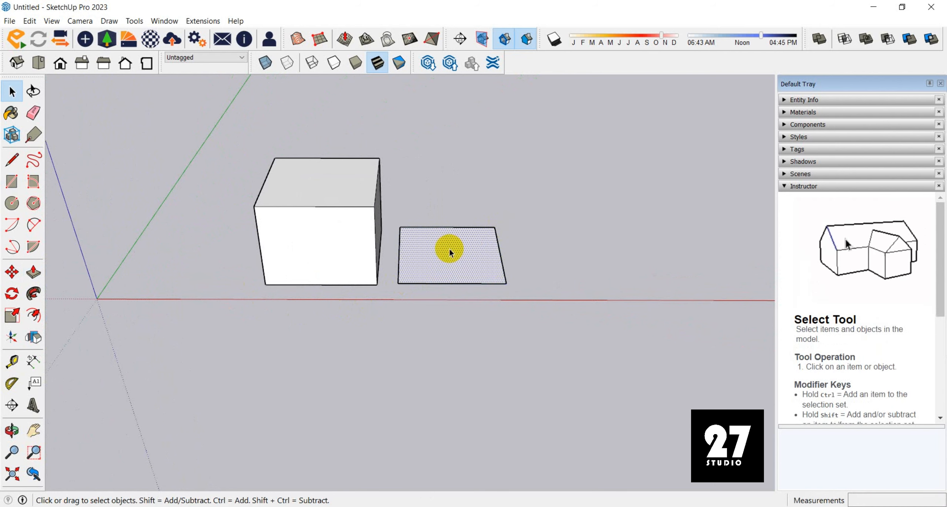
{"action": "key", "text": "p"}
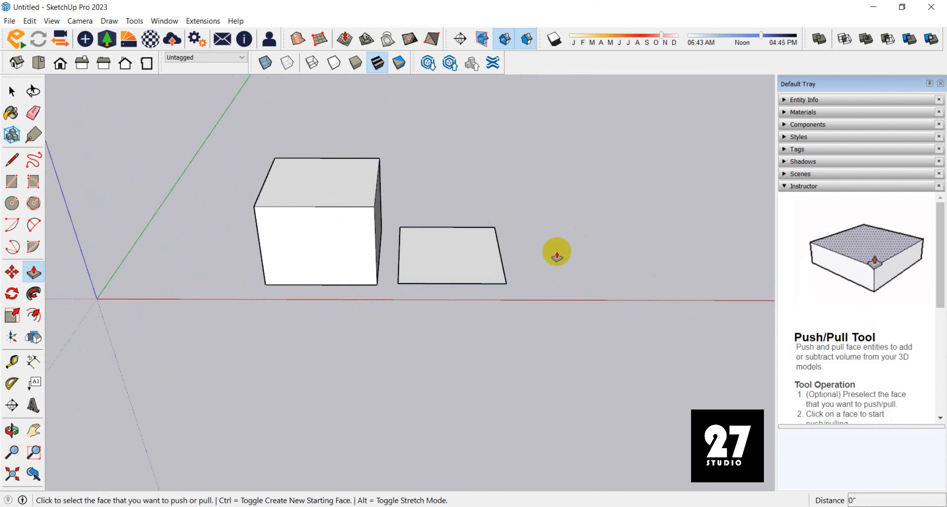
{"action": "left_click", "coordinate": [440, 255]}
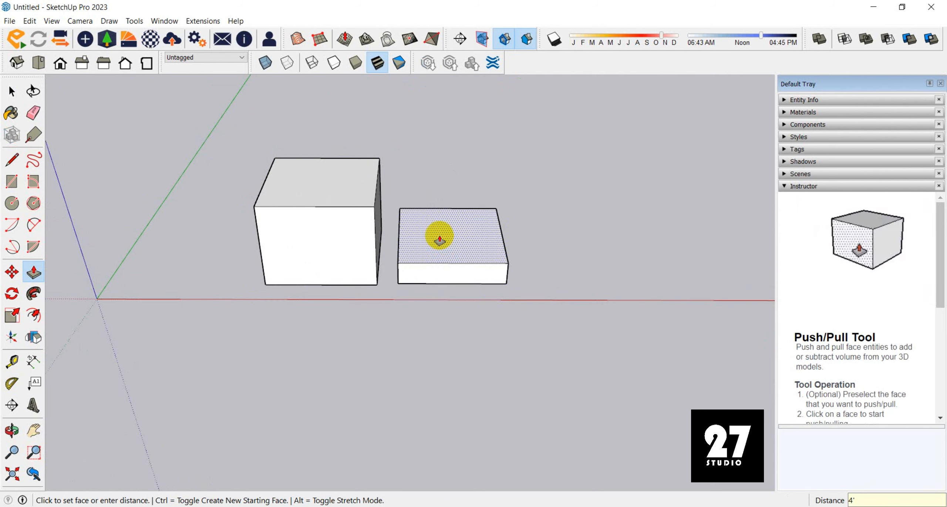
{"action": "key", "text": "Return"}
{"action": "scroll", "coordinate": [410, 336], "scroll_direction": "down", "scroll_amount": 4}
{"action": "scroll", "coordinate": [428, 187], "scroll_direction": "up", "scroll_amount": 2}
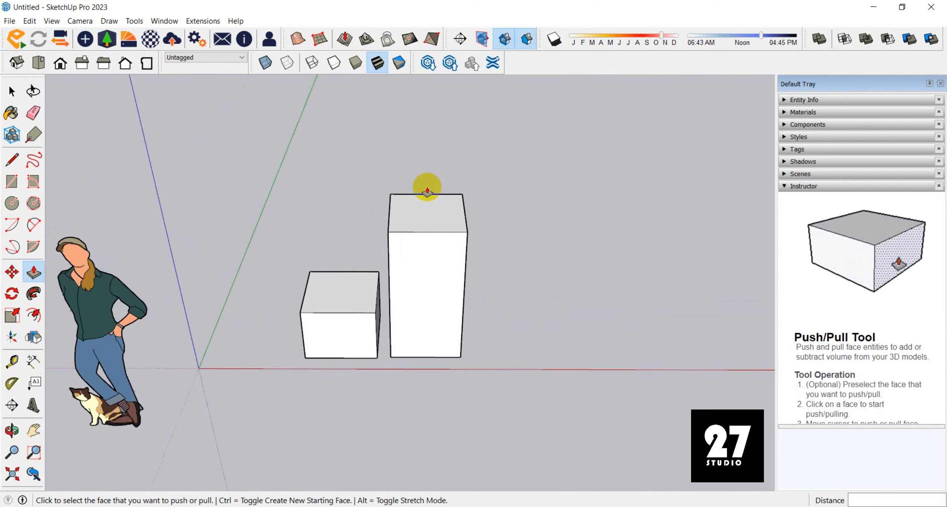
Step: Push the taller box's top face down by 1'
{"action": "scroll", "coordinate": [427, 191], "scroll_direction": "up", "scroll_amount": 1}
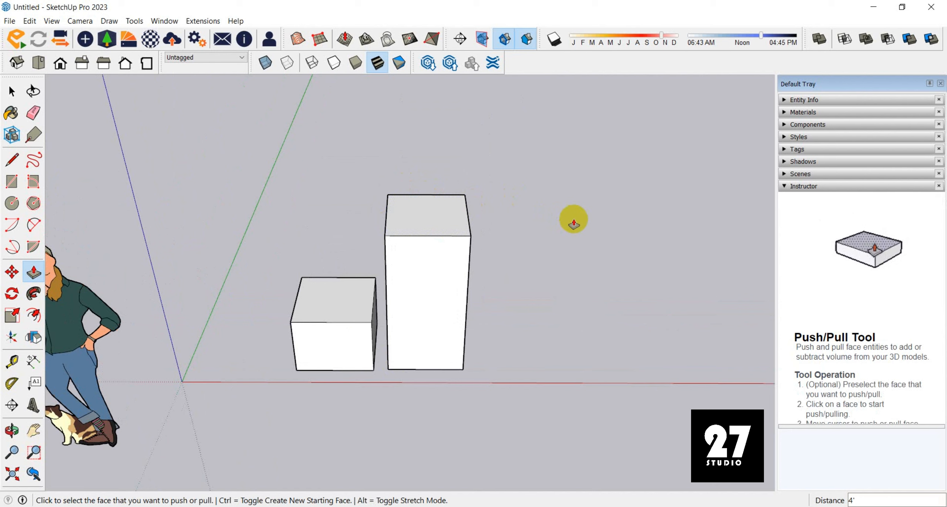
{"action": "scroll", "coordinate": [425, 255], "scroll_direction": "up", "scroll_amount": 3}
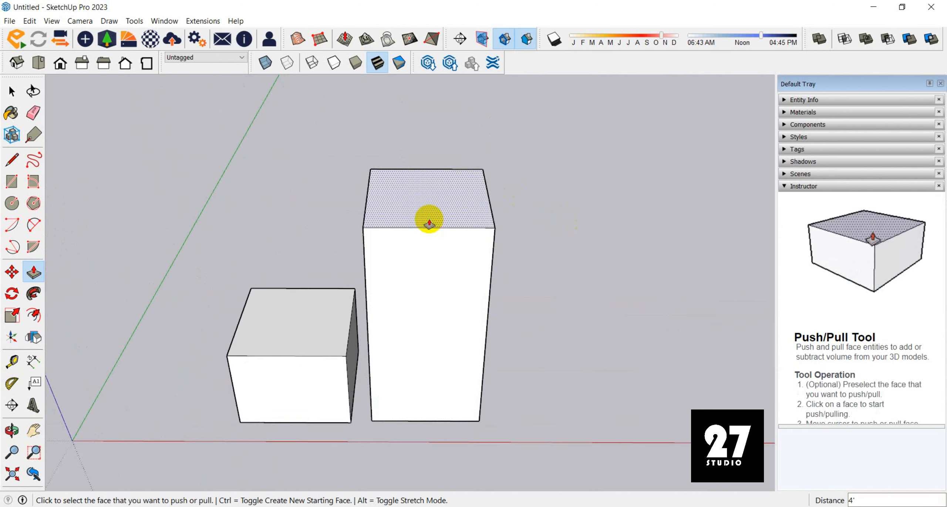
{"action": "left_click", "coordinate": [427, 205]}
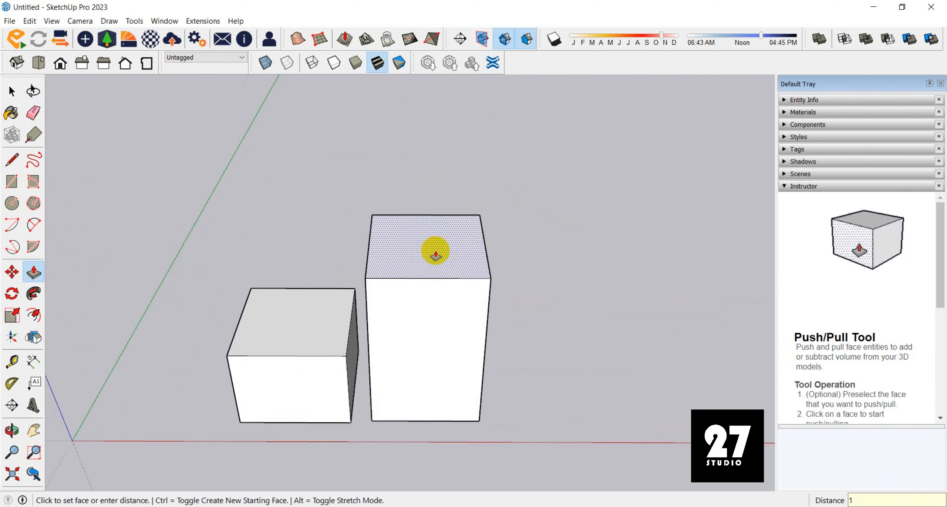
{"action": "key", "text": "Return"}
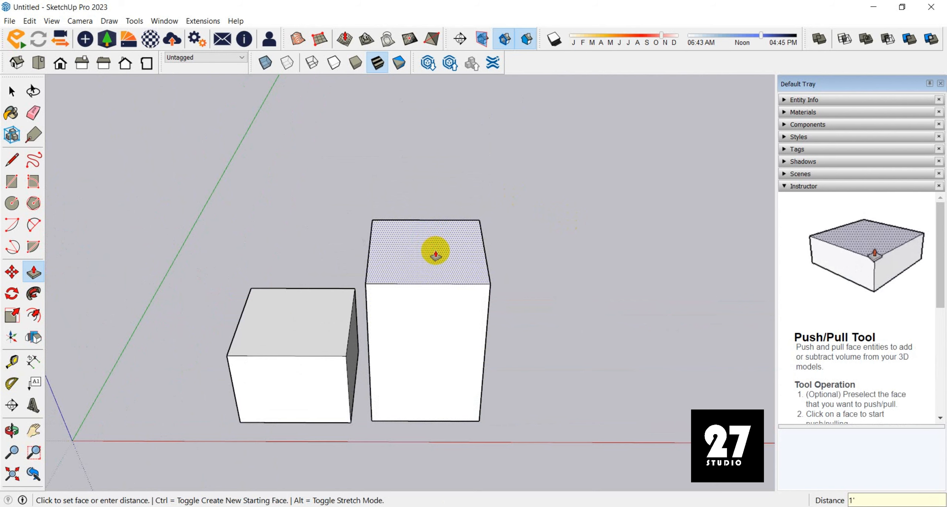
Step: Pull the taller box's top face up by 6" with Push/Pull creating a new starting face
{"action": "key", "text": "o"}
{"action": "left_click_drag", "start_coordinate": [433, 313], "coordinate": [499, 248]}
{"action": "key", "text": "p"}
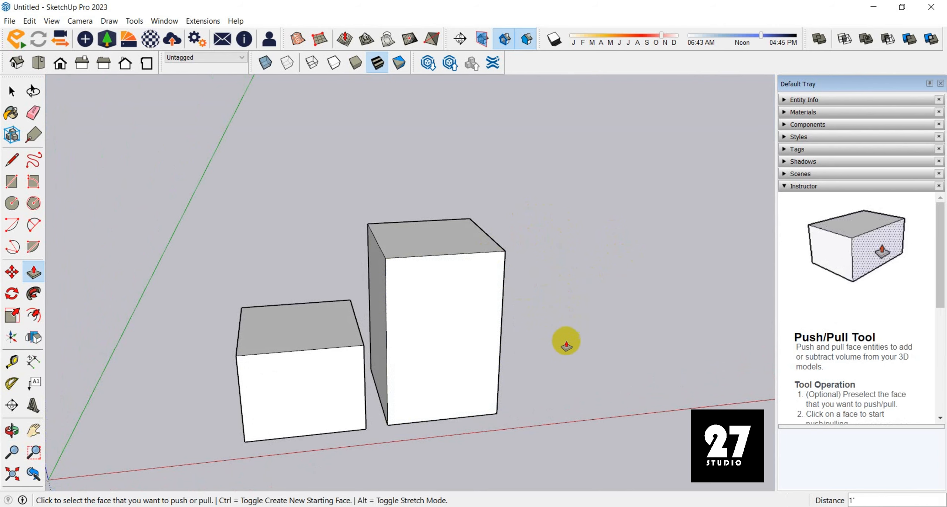
{"action": "middle_click_drag", "start_coordinate": [586, 323], "coordinate": [525, 359]}
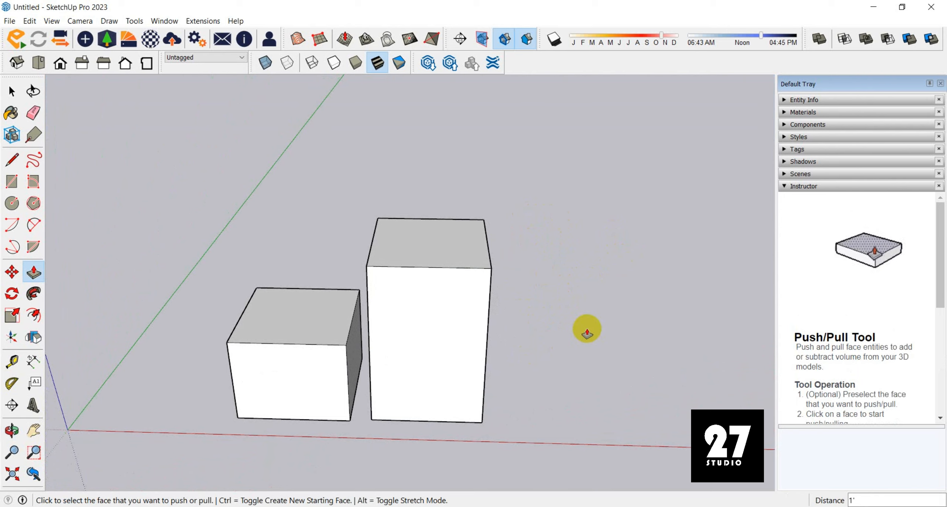
{"action": "middle_click_drag", "start_coordinate": [417, 348], "coordinate": [486, 313]}
{"action": "scroll", "coordinate": [427, 253], "scroll_direction": "up", "scroll_amount": 3}
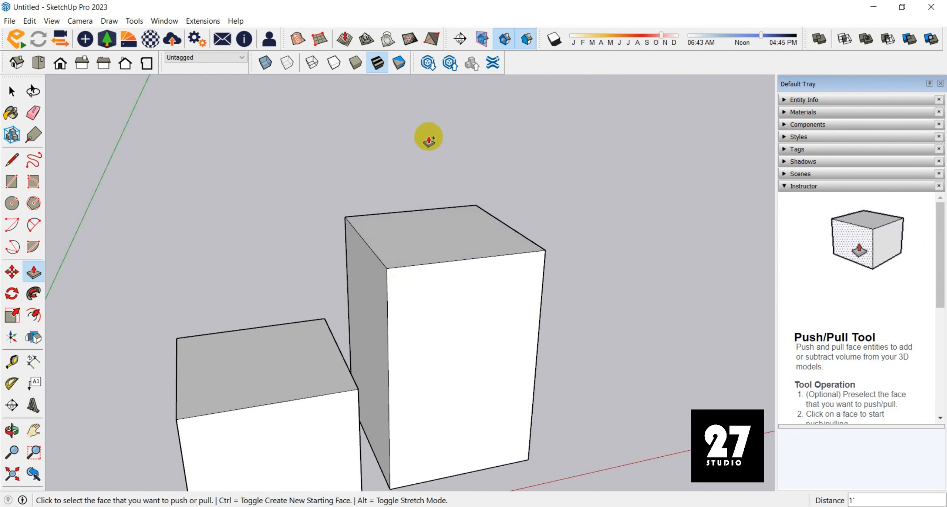
{"action": "left_click", "coordinate": [406, 238]}
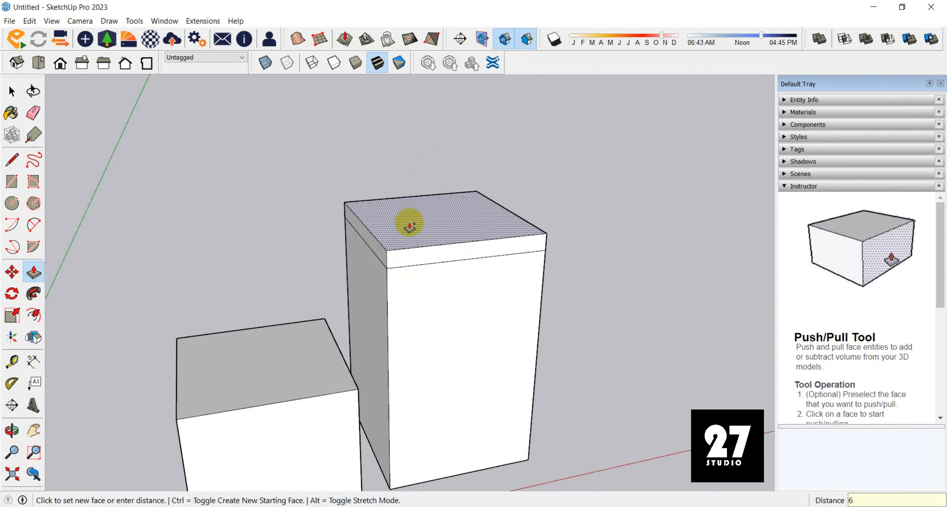
{"action": "key", "text": "Return"}
{"action": "key", "text": "space"}
Step: Select the upper and lower front faces of the taller box in turn to examine how the new edge divides them
{"action": "scroll", "coordinate": [423, 313], "scroll_direction": "up", "scroll_amount": 5}
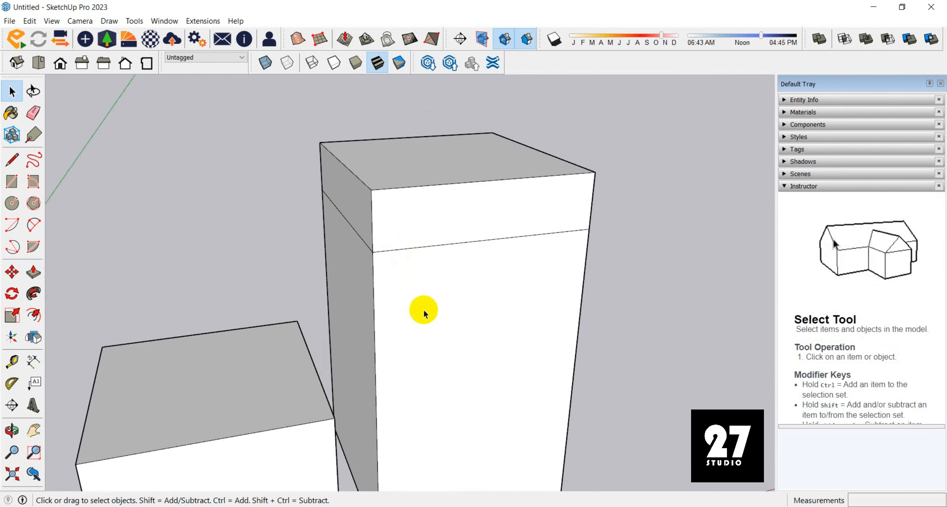
{"action": "left_click", "coordinate": [386, 247]}
{"action": "scroll", "coordinate": [355, 270], "scroll_direction": "down", "scroll_amount": 4}
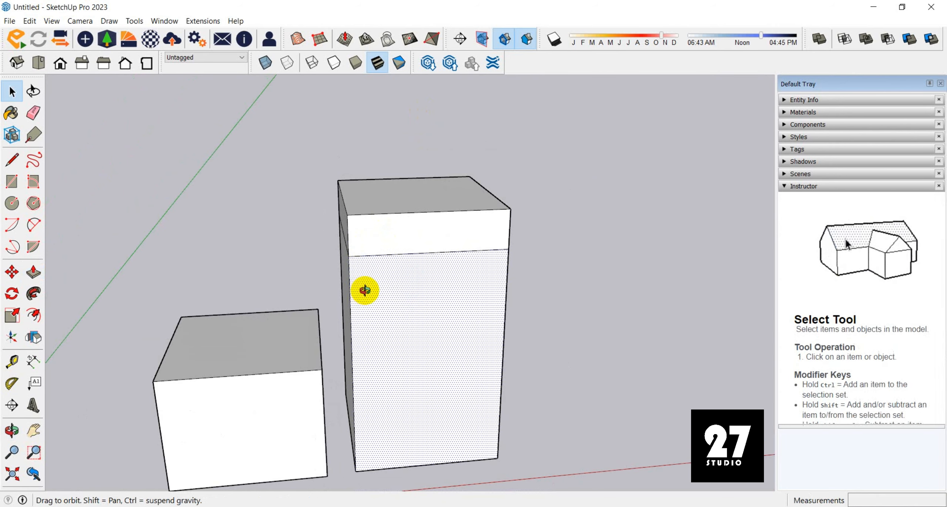
{"action": "left_click", "coordinate": [430, 231]}
{"action": "left_click", "coordinate": [390, 264]}
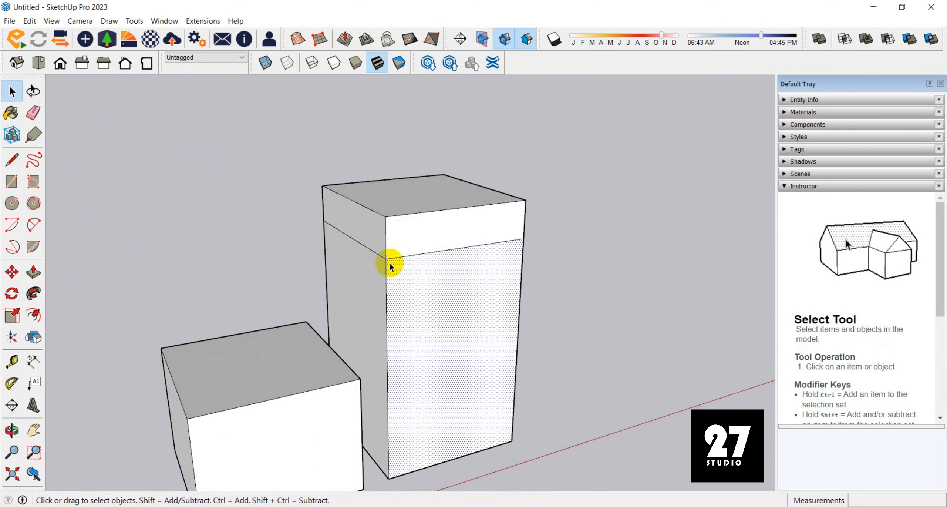
{"action": "left_click", "coordinate": [416, 239]}
{"action": "left_click", "coordinate": [431, 278]}
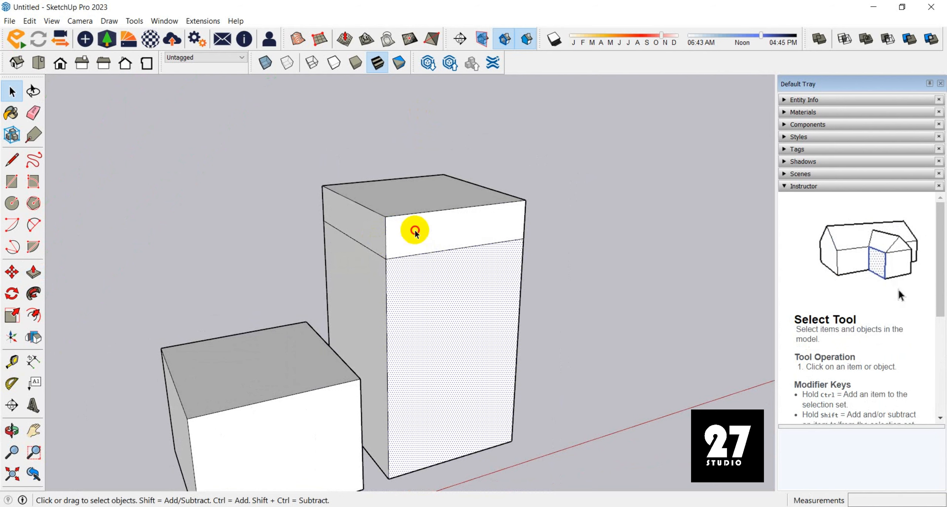
{"action": "left_click", "coordinate": [415, 228]}
{"action": "left_click", "coordinate": [432, 283]}
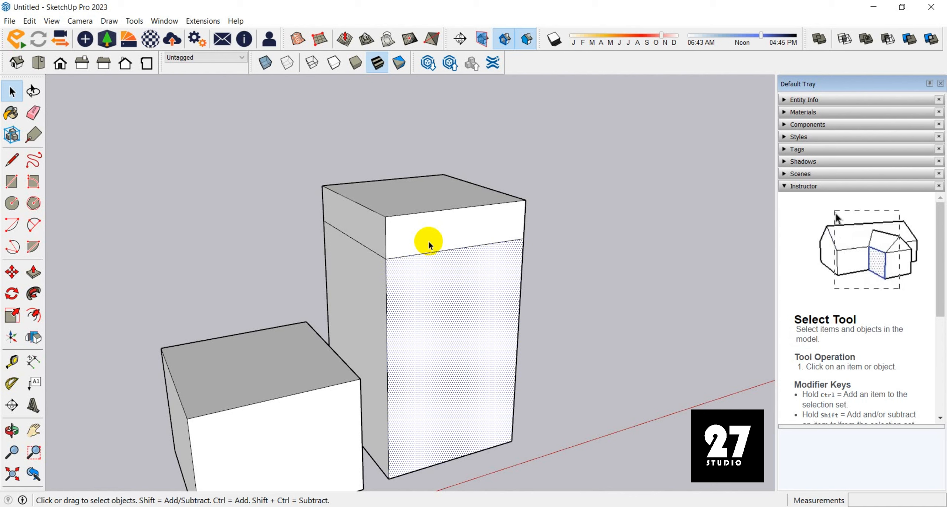
Step: Try stretching the taller box's upper front face outward by about 1' 3 7/8" with Push/Pull in stretch mode, and revert the stretch
{"action": "key", "text": "p"}
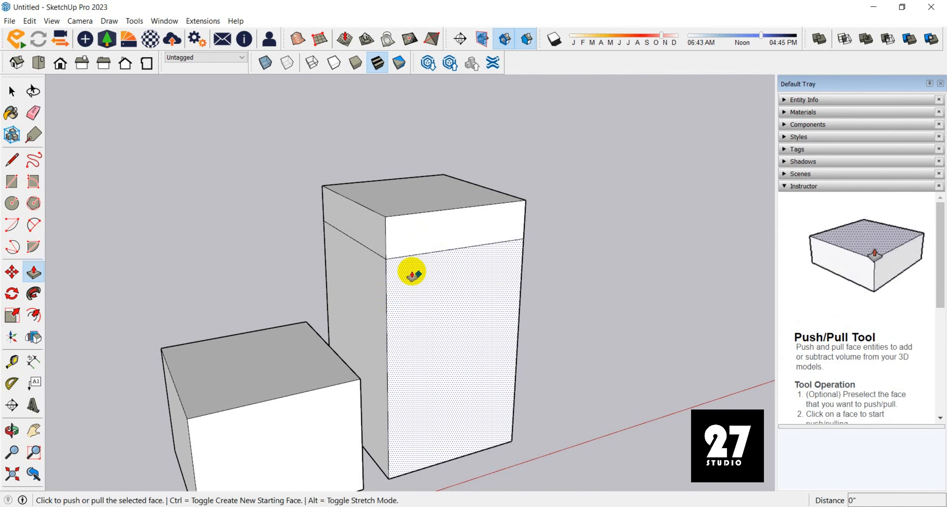
{"action": "key", "text": "space"}
{"action": "left_click", "coordinate": [435, 227]}
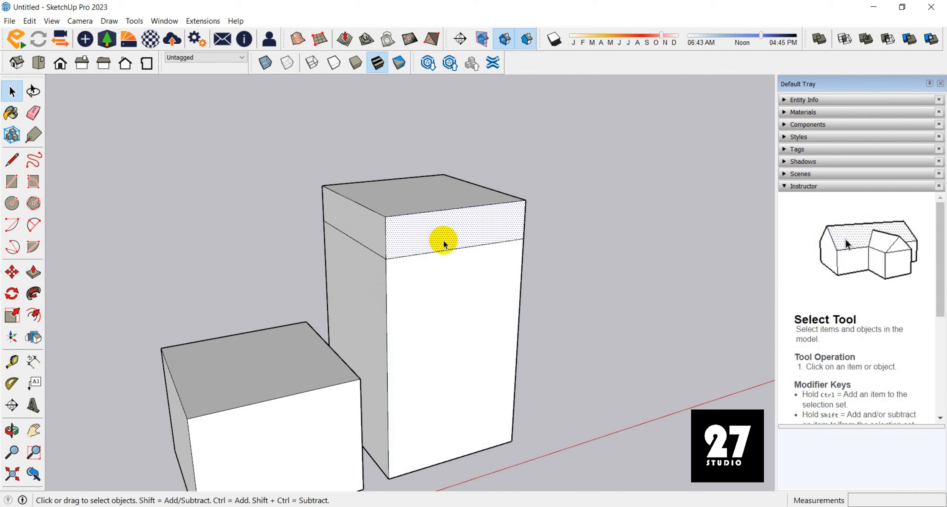
{"action": "key", "text": "p"}
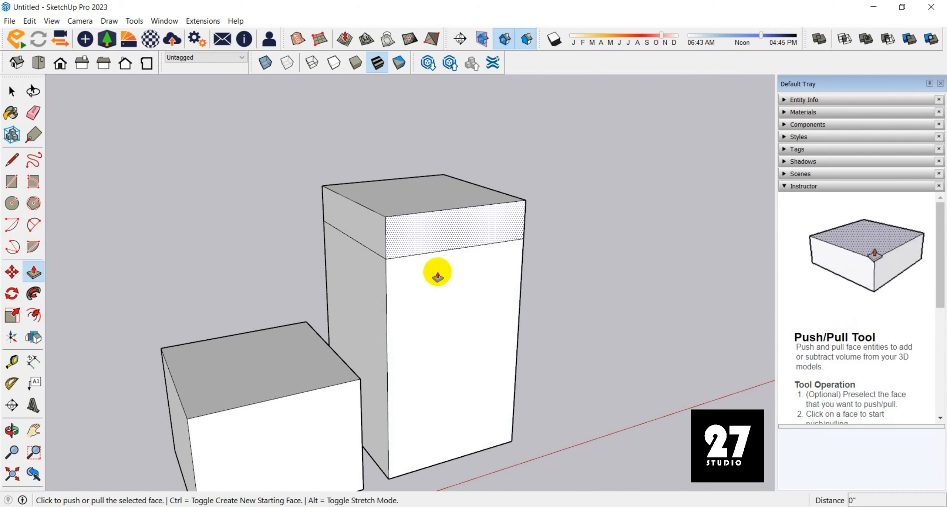
{"action": "left_click", "coordinate": [436, 237]}
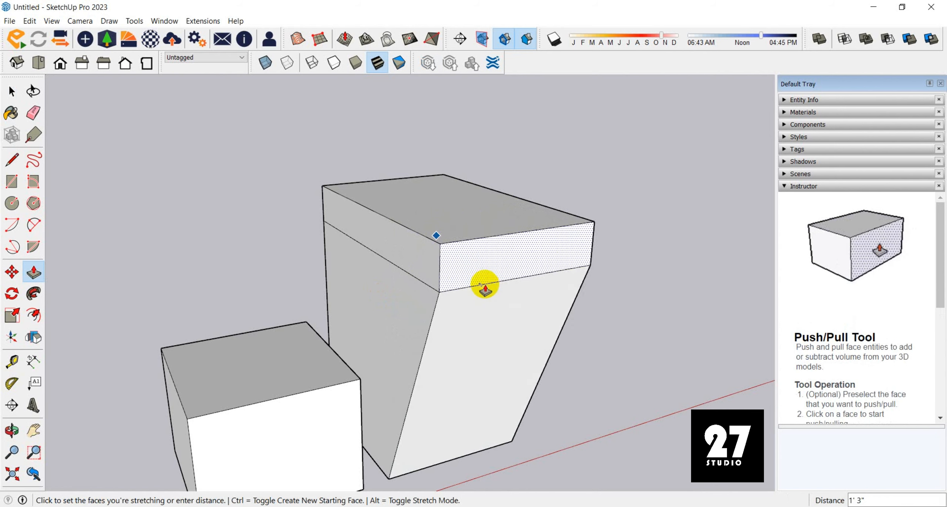
{"action": "left_click", "coordinate": [484, 289]}
{"action": "middle_click_drag", "start_coordinate": [484, 290], "coordinate": [512, 232]}
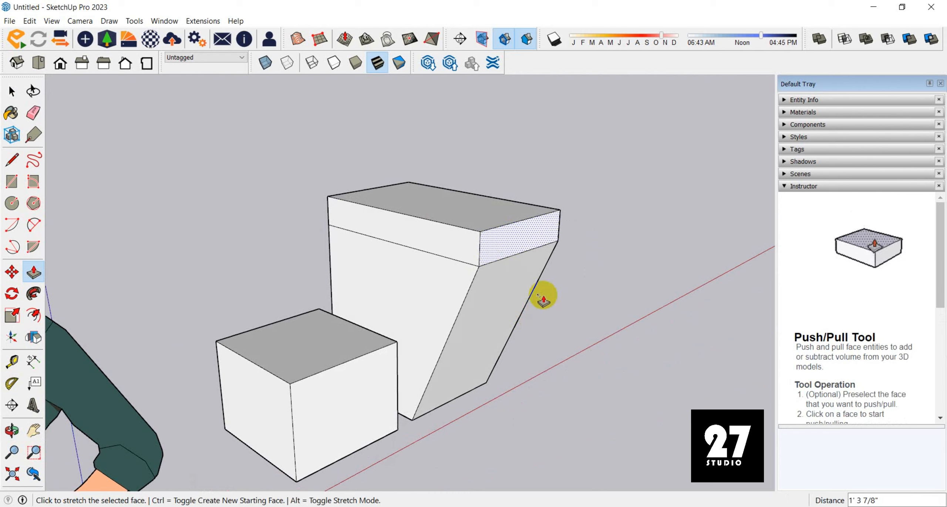
{"action": "key", "text": "Escape"}
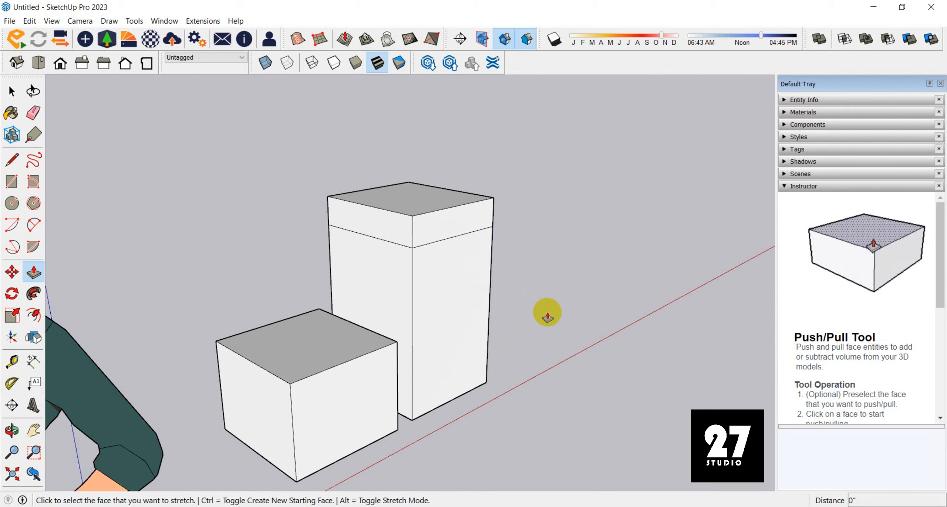
Step: Turn off Push/Pull's stretch mode and pull the taller box's upper front face outward by about 11" to form an overhang
{"action": "key", "text": "alt"}
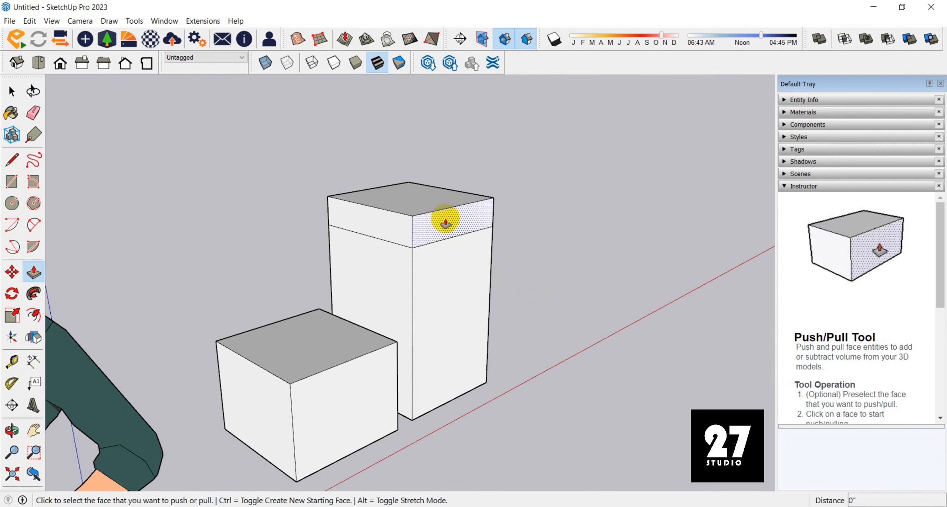
{"action": "left_click", "coordinate": [441, 219]}
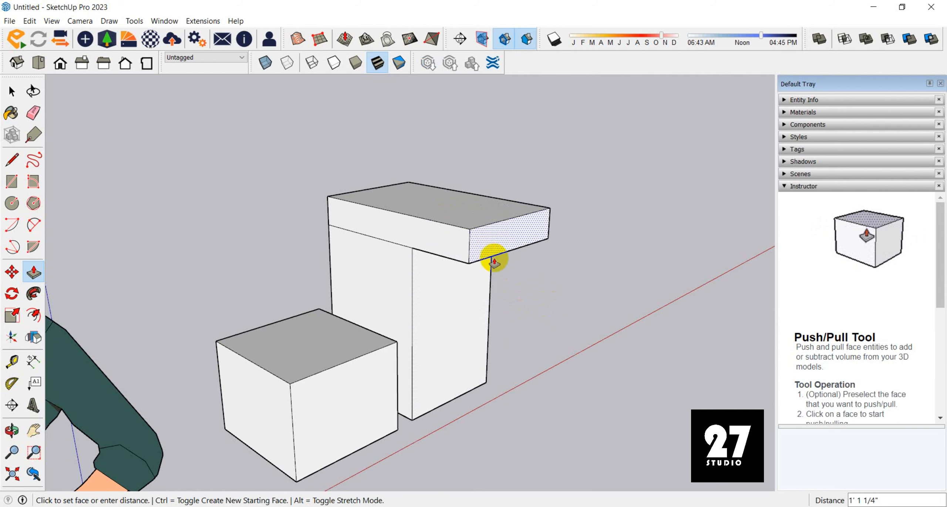
{"action": "left_click", "coordinate": [488, 256]}
Step: Try pulling the taller box's lower front face outward by about 1' 10 9/16" and undo that pull
{"action": "left_click", "coordinate": [448, 289]}
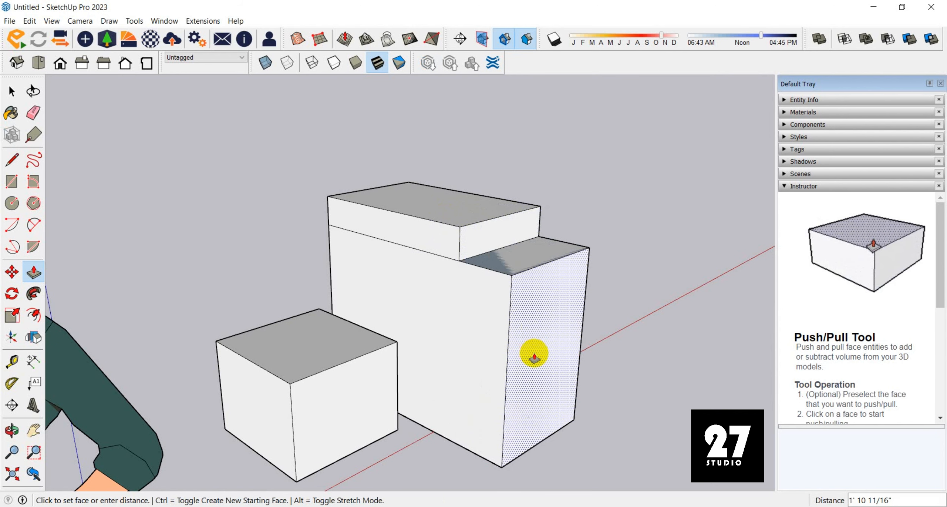
{"action": "left_click", "coordinate": [532, 352]}
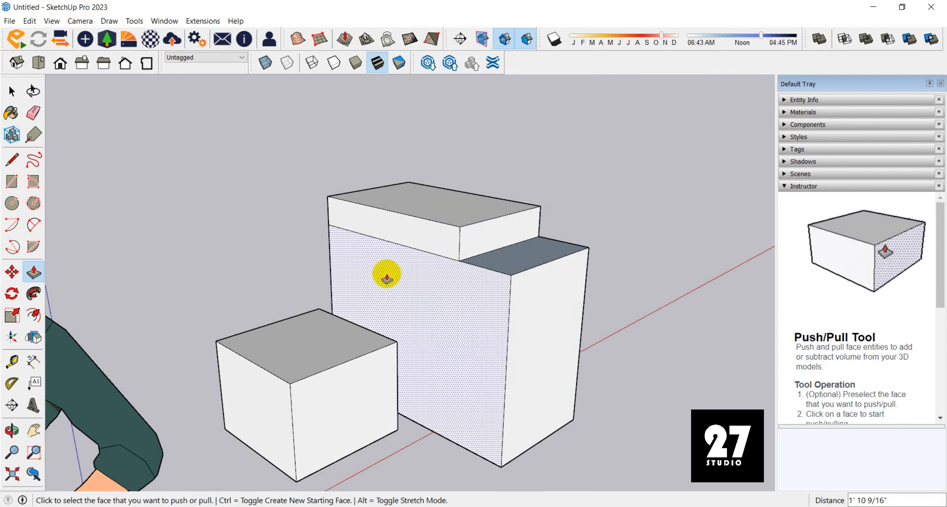
{"action": "key", "text": "ctrl+z"}
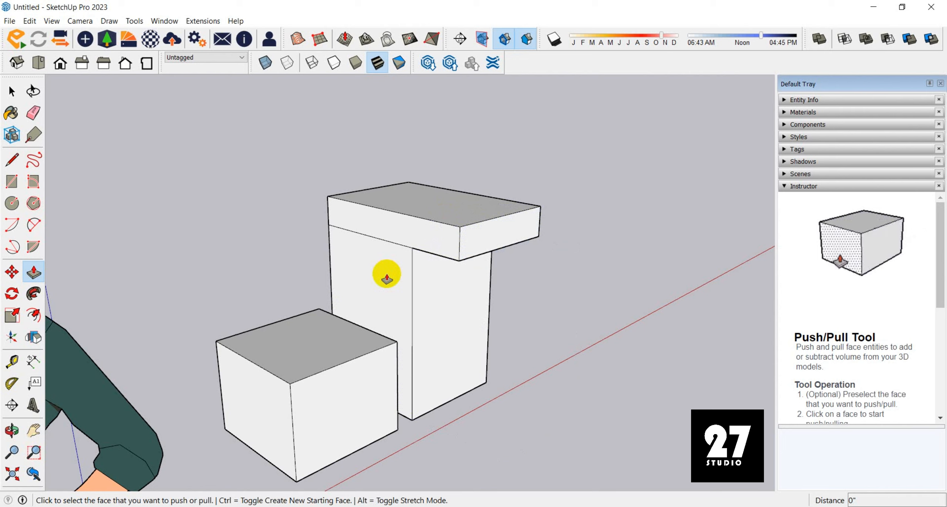
Step: Turn on Push/Pull's stretch mode and bring the overhang's front face back flush with the lower front face
{"action": "key", "text": "alt"}
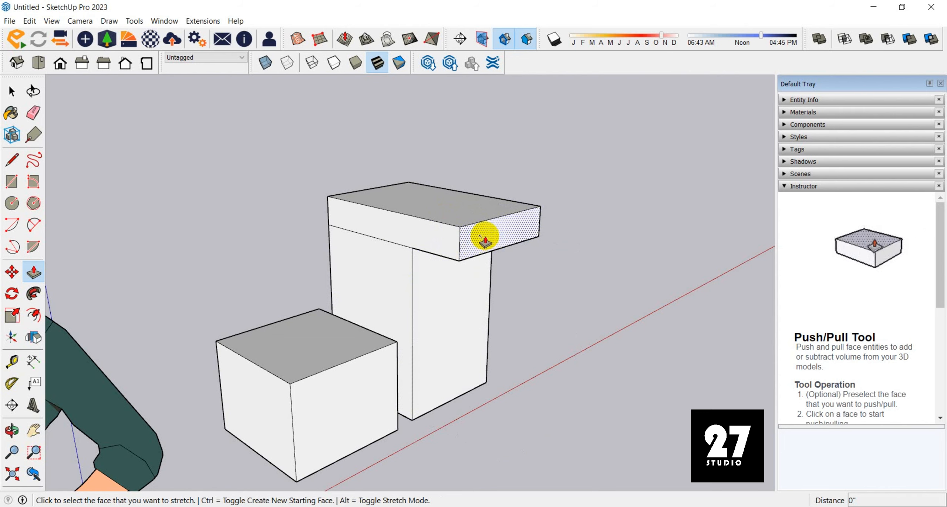
{"action": "left_click", "coordinate": [484, 238]}
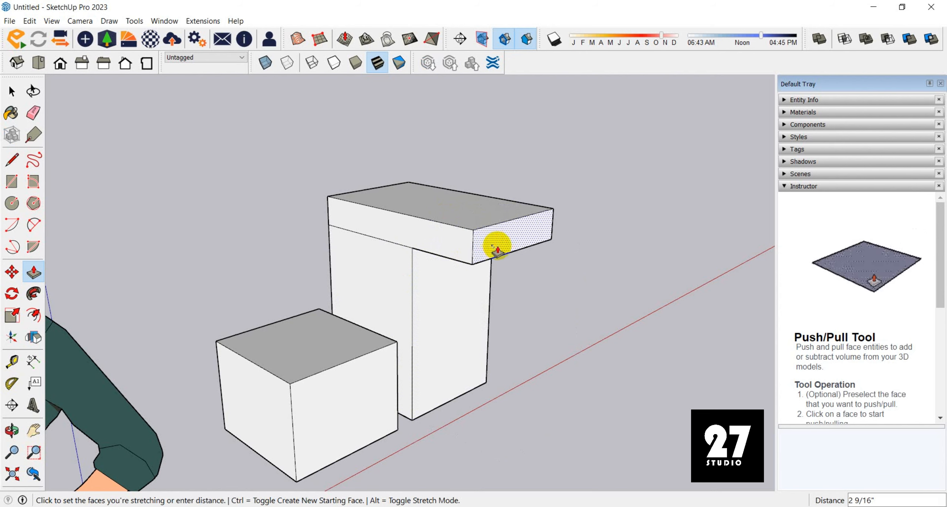
{"action": "left_click", "coordinate": [463, 311]}
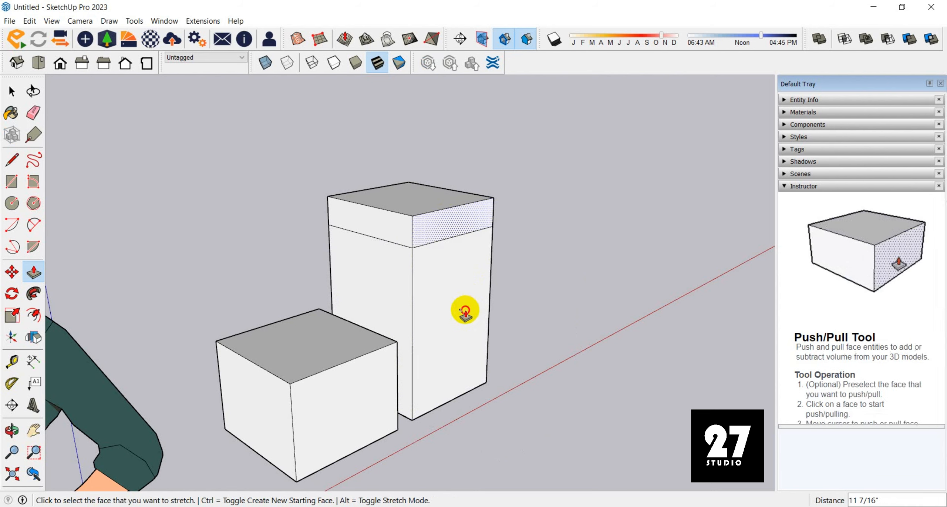
Step: Stretch the taller box's upper front face outward so the front face below it slants, and leave Push/Pull
{"action": "left_click", "coordinate": [453, 237]}
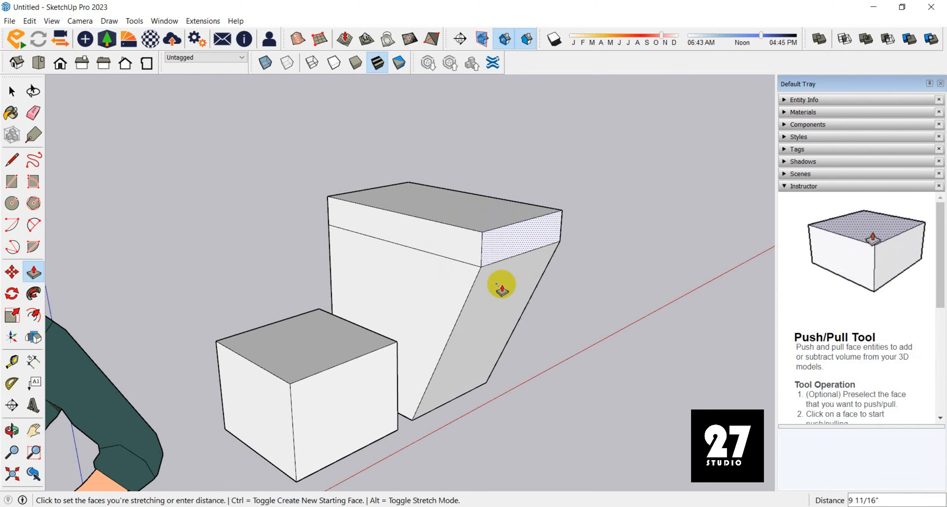
{"action": "left_click", "coordinate": [503, 280]}
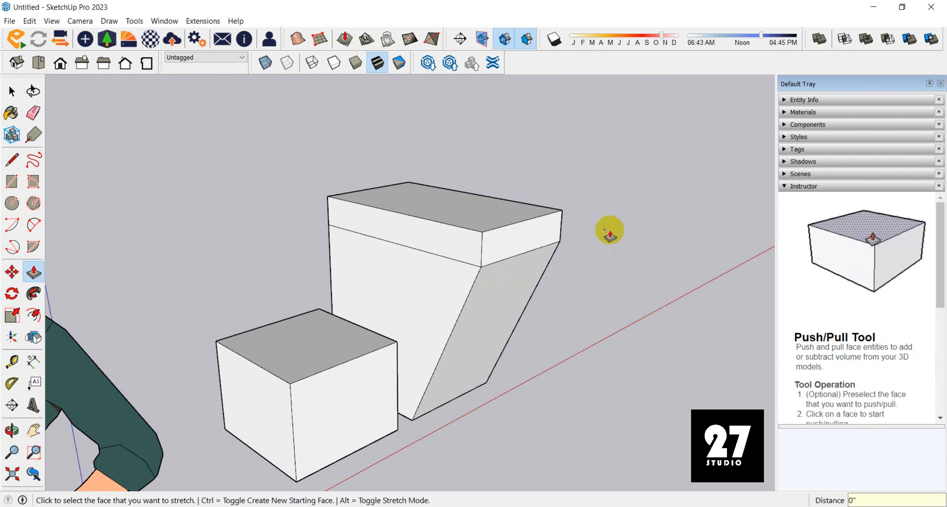
{"action": "key", "text": "space"}
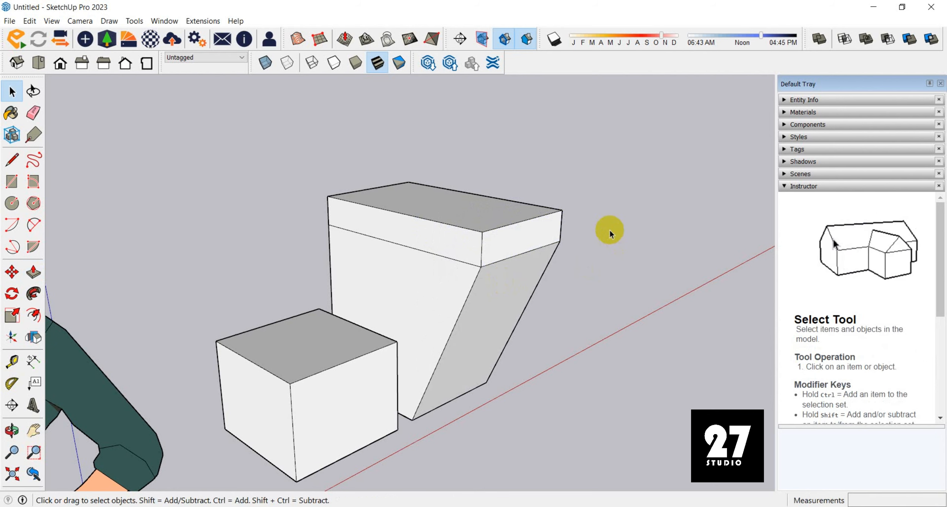